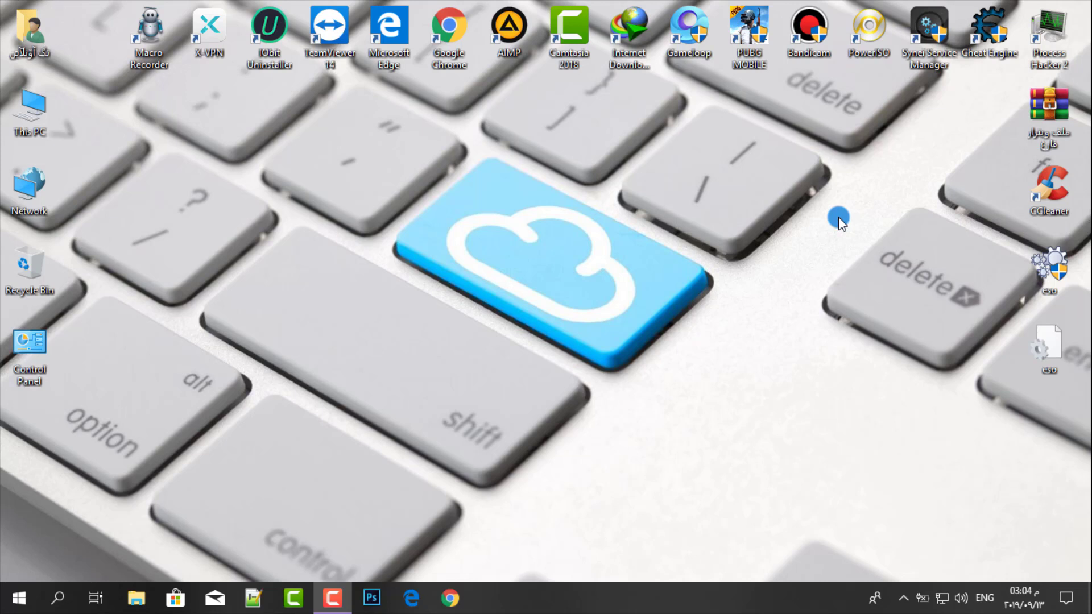
pyautogui.moveTo(922, 37)
pyautogui.mouseDown()
pyautogui.moveTo(925, 113)
pyautogui.moveTo(893, 144)
pyautogui.moveTo(926, 50)
pyautogui.mouseUp()
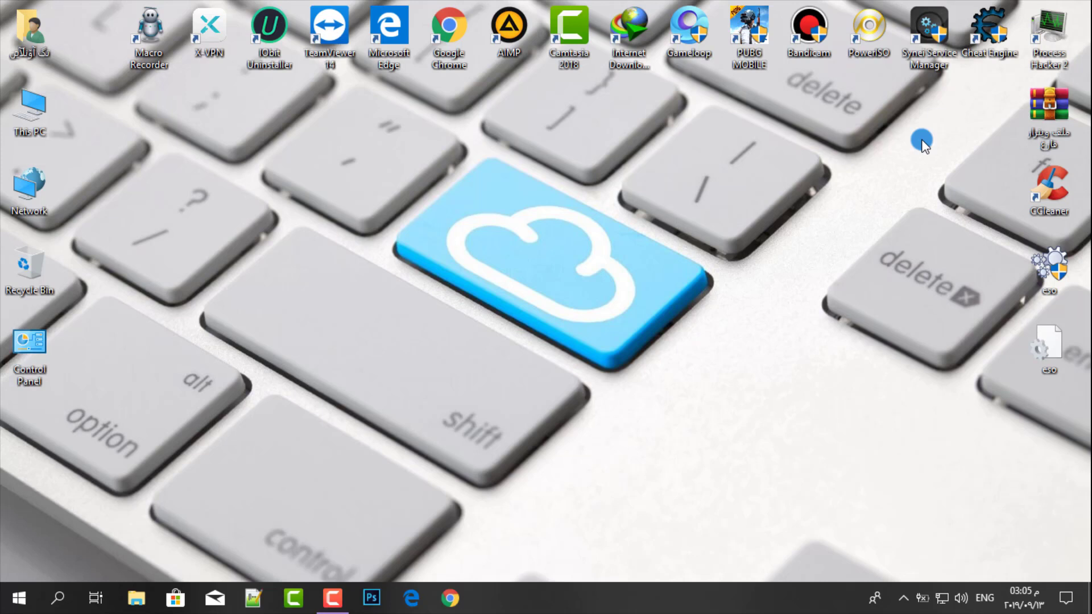
pyautogui.moveTo(933, 239); pyautogui.dragTo(564, 268)
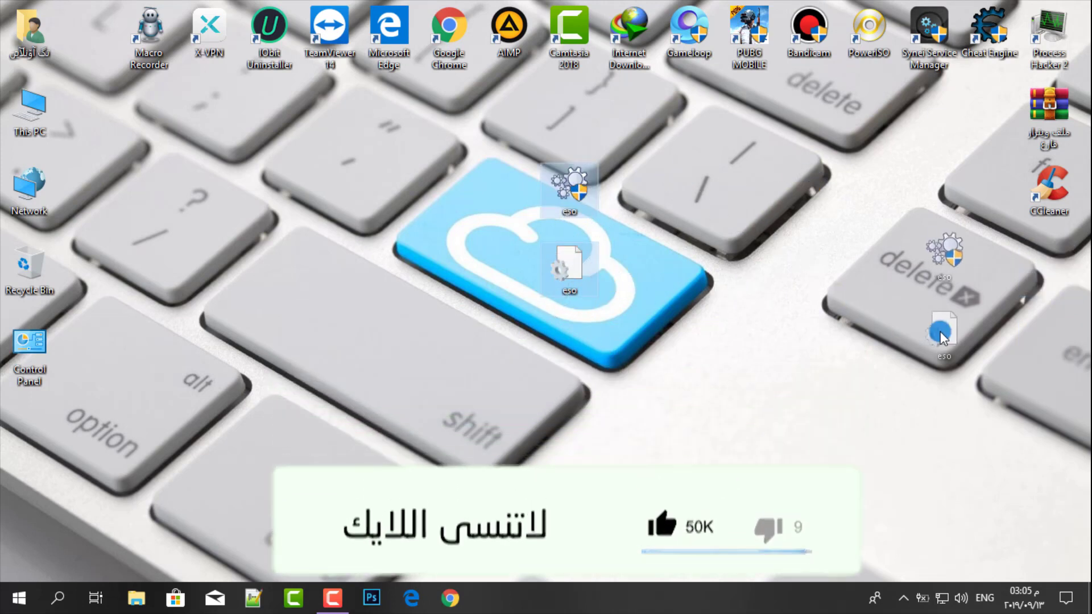
pyautogui.moveTo(1046, 266)
pyautogui.mouseDown()
pyautogui.moveTo(552, 224)
pyautogui.moveTo(556, 203)
pyautogui.moveTo(531, 264)
pyautogui.moveTo(1044, 273)
pyautogui.mouseUp()
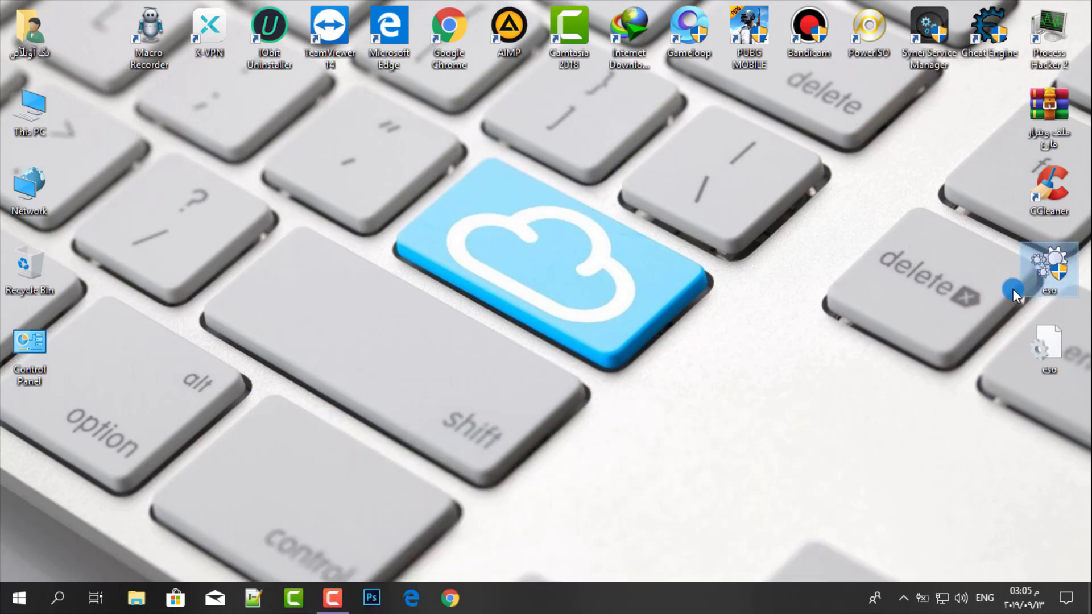
# - Launch Easy Services Optimizer from the eso program on the desktop and view its available interface languages
pyautogui.doubleClick(1049, 268)
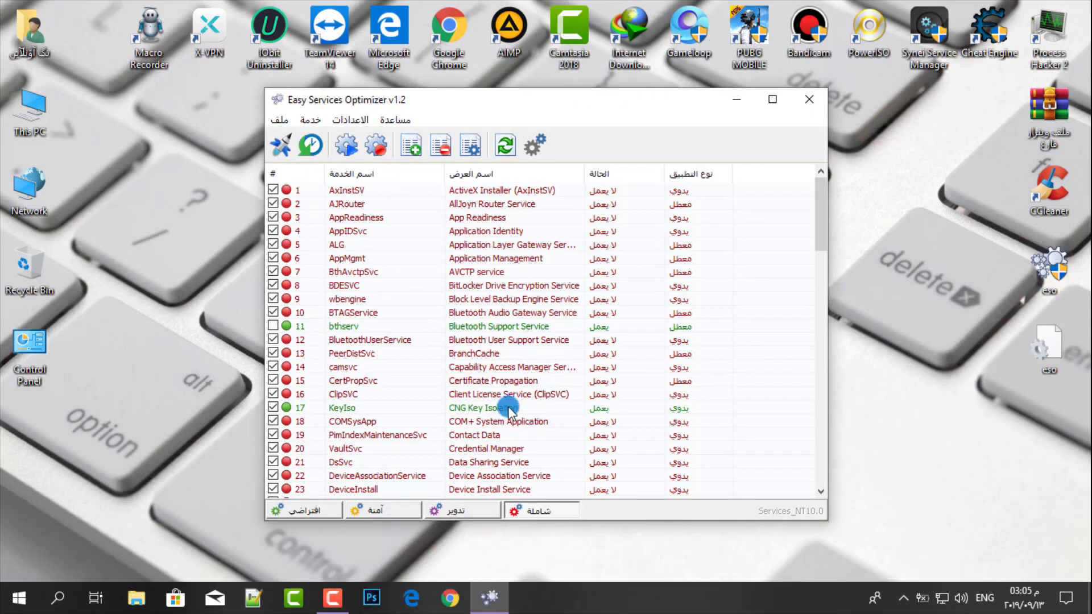
pyautogui.click(350, 120)
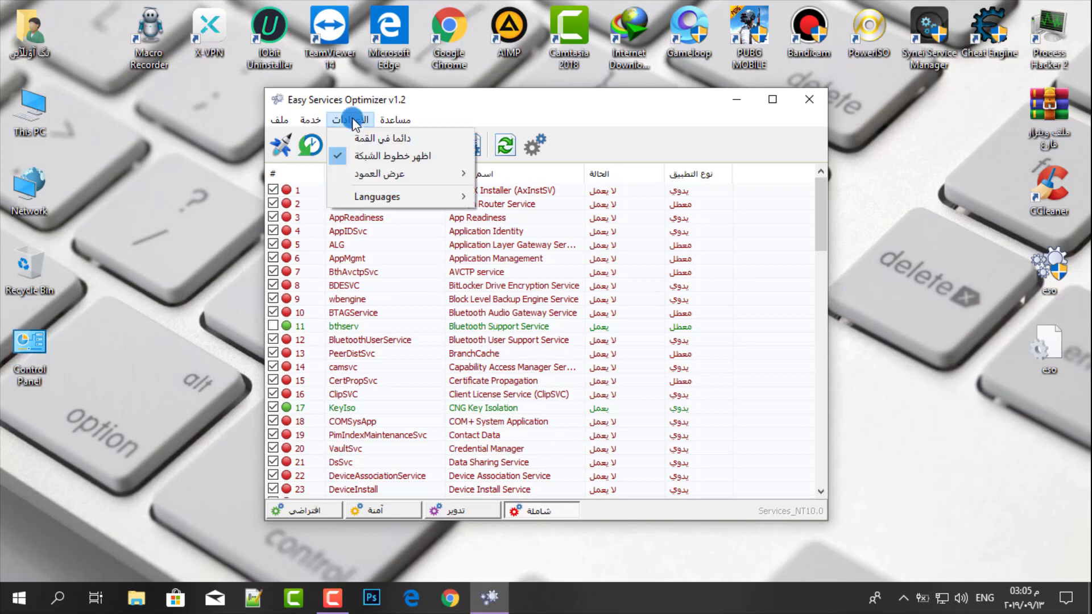
pyautogui.moveTo(396, 197)
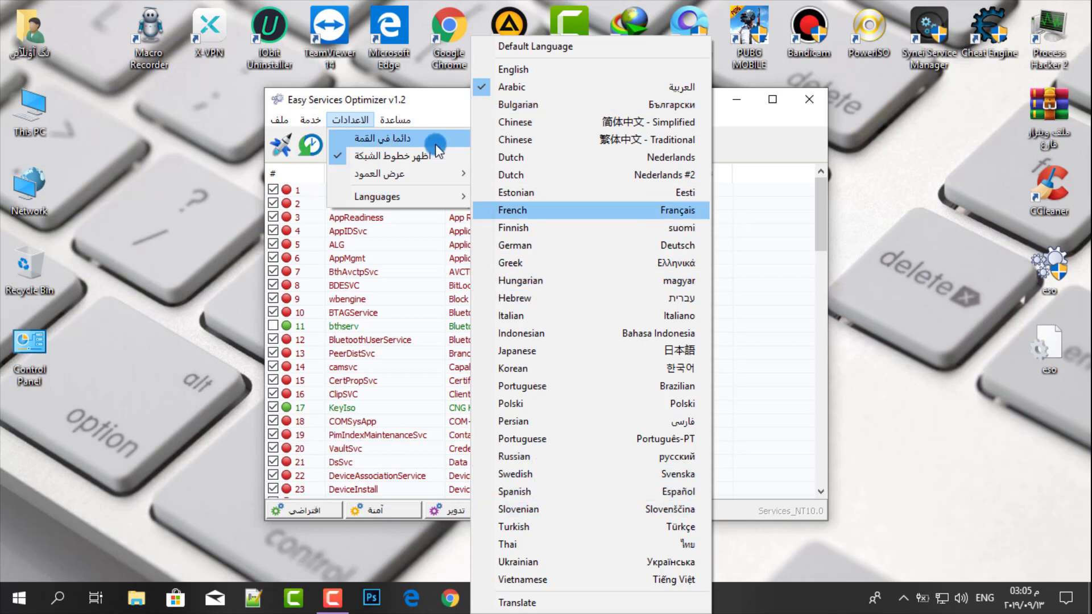
pyautogui.click(754, 115)
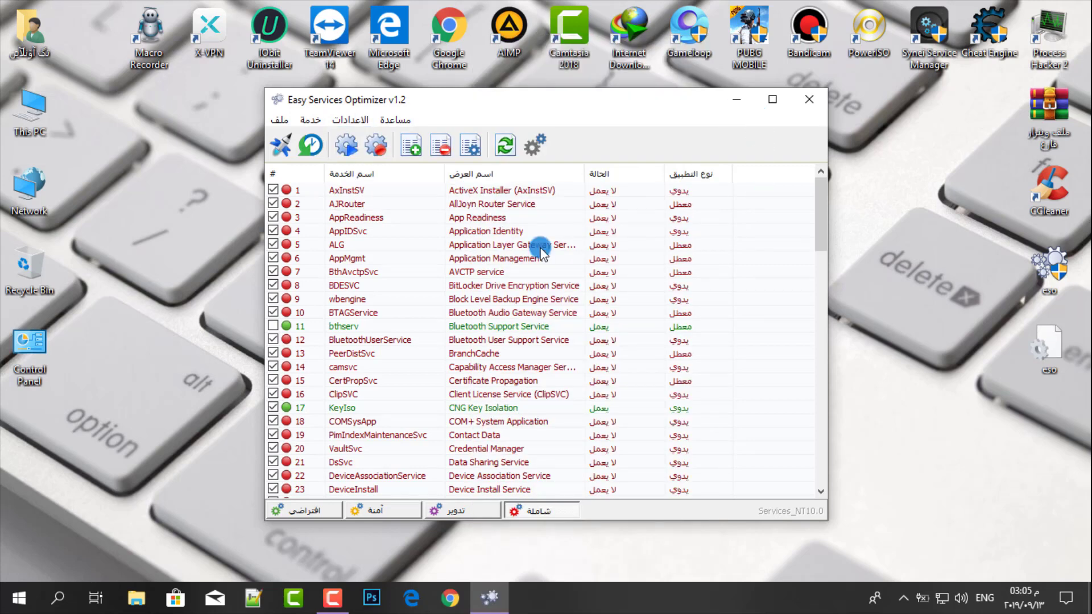
# - Compare the service startup types under the افتراضي, آمنة, تدوير and شاملة optimization profiles
pyautogui.click(305, 511)
pyautogui.click(375, 512)
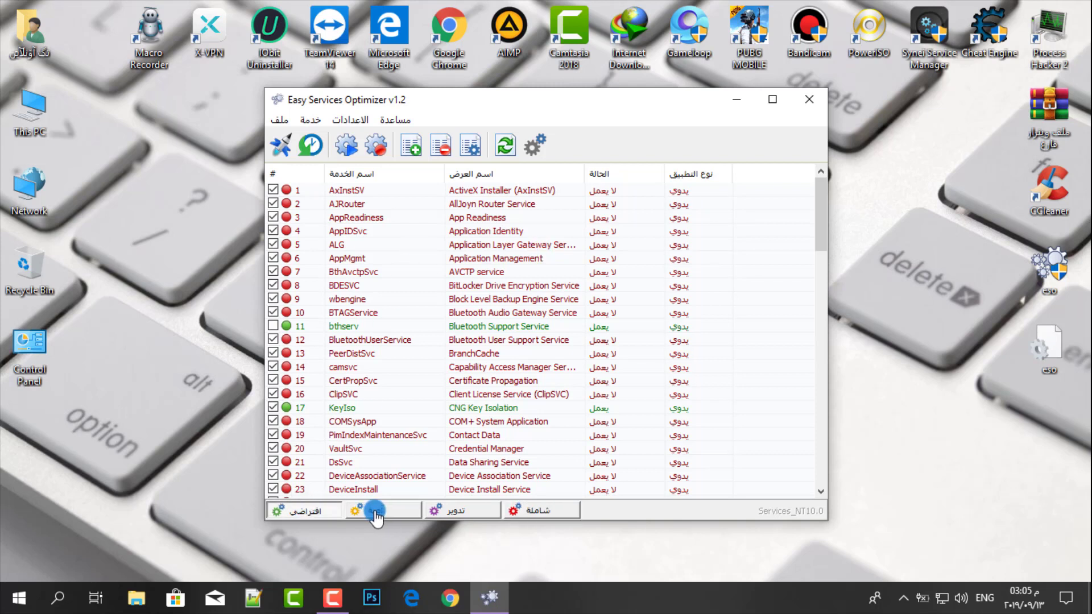
pyautogui.click(455, 511)
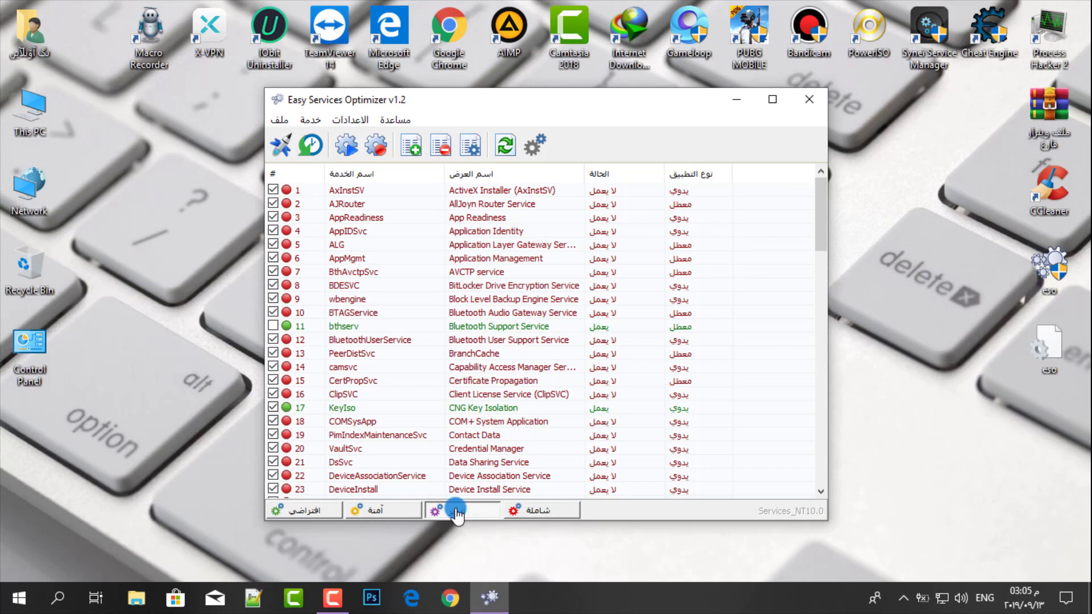
pyautogui.click(542, 511)
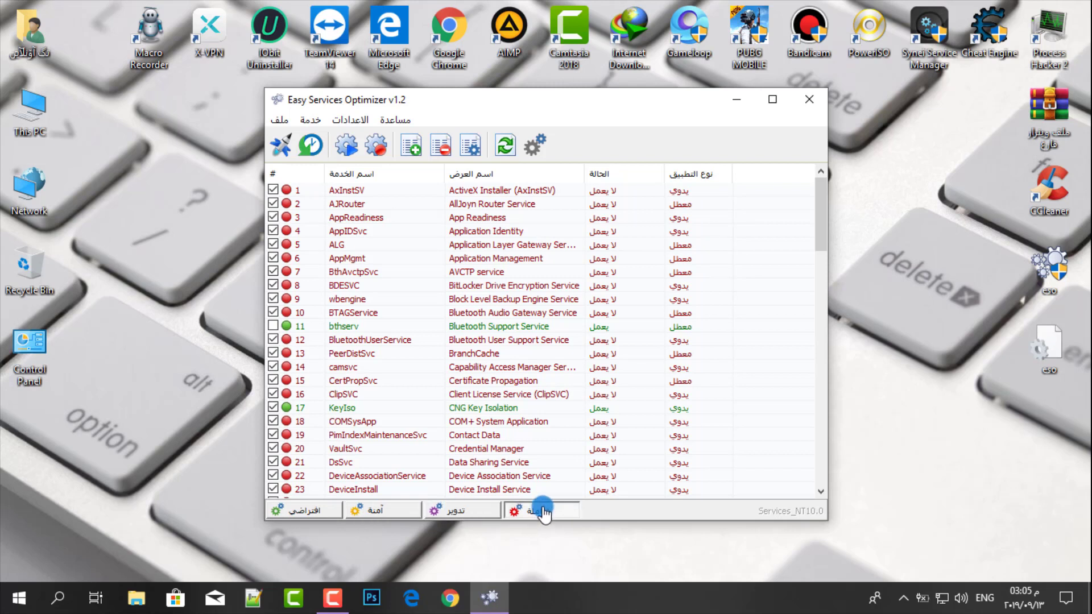
pyautogui.click(306, 511)
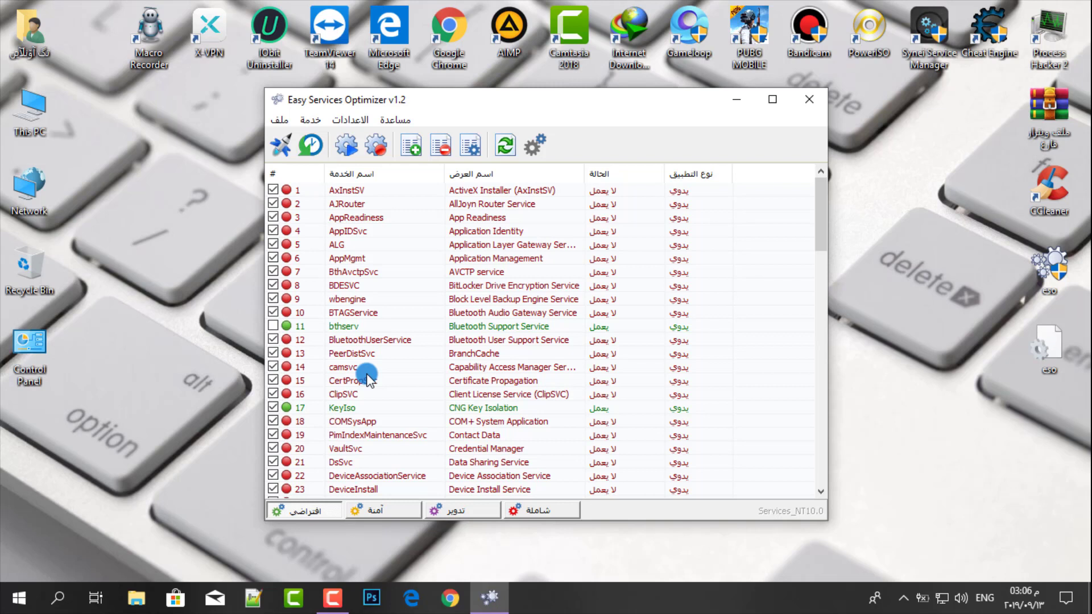
pyautogui.click(376, 510)
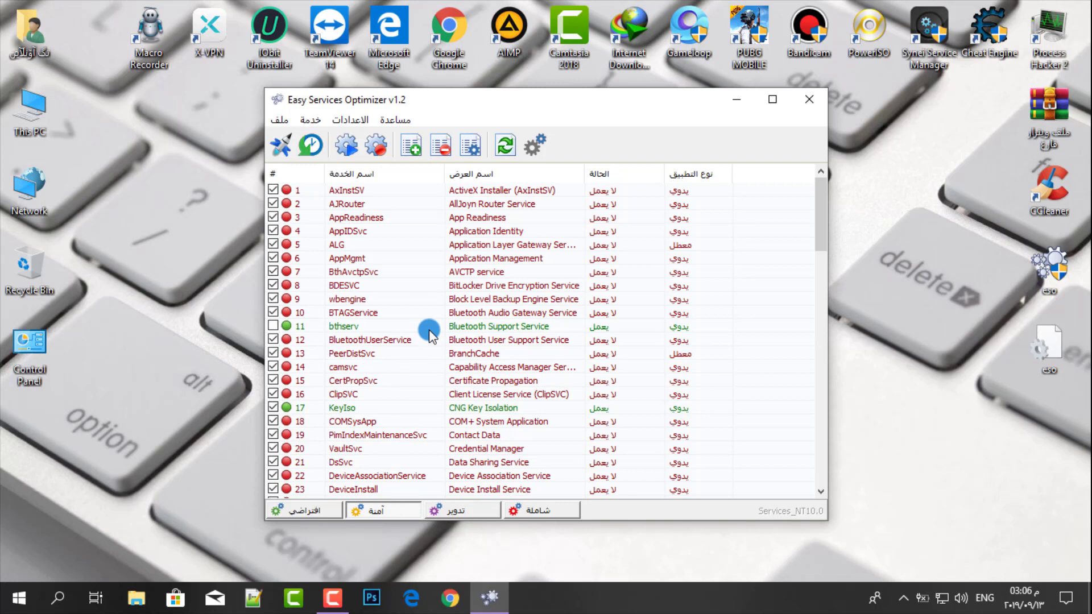
pyautogui.click(458, 510)
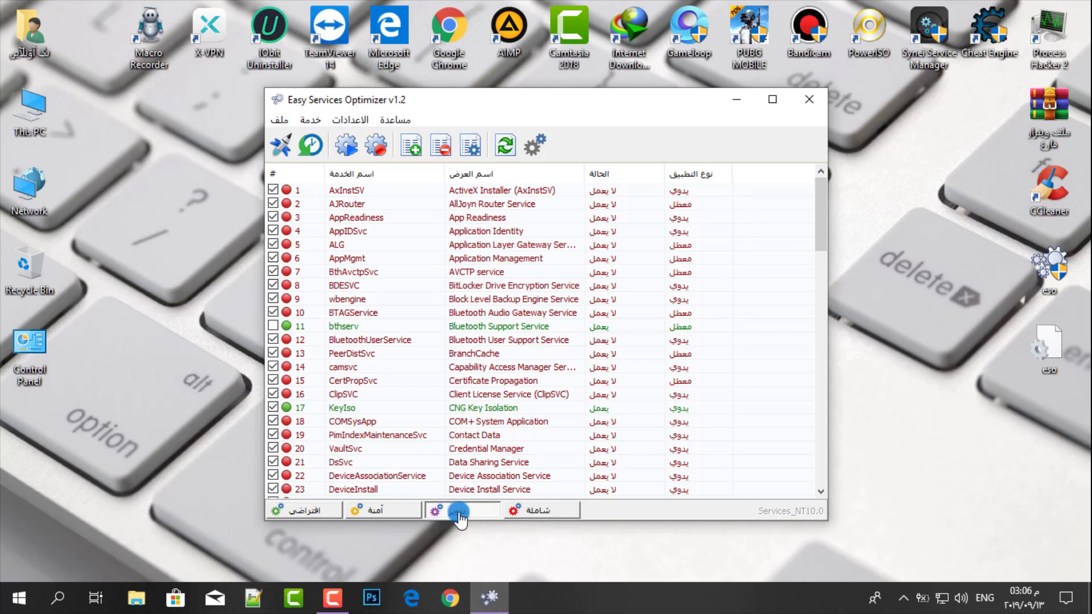
pyautogui.click(545, 512)
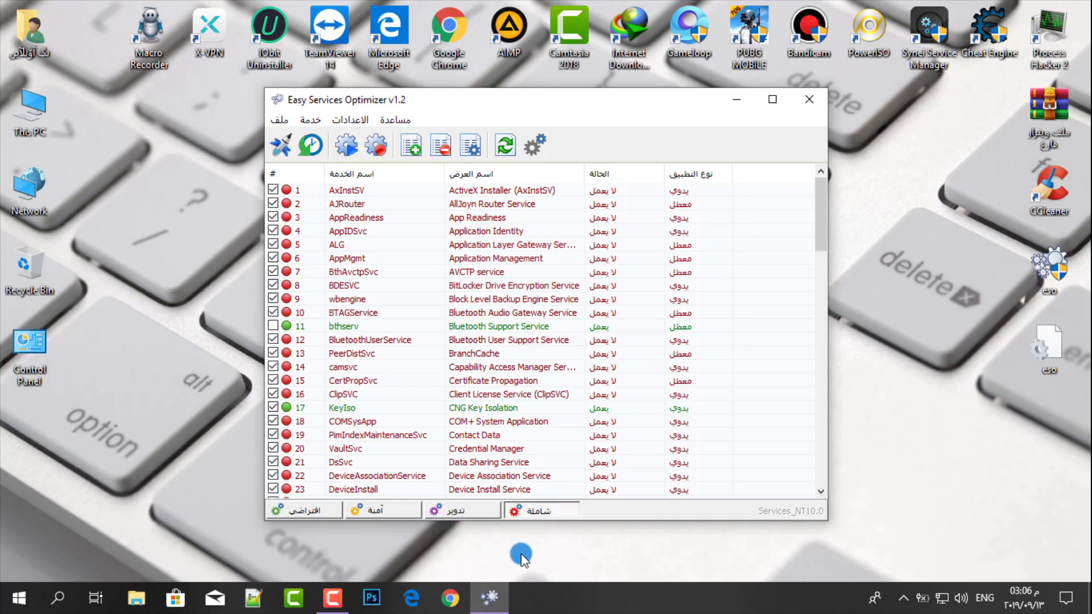
# - Compare the تدوير and آمنة profiles with شاملة, leaving شاملة as the selected optimization profile
pyautogui.click(468, 510)
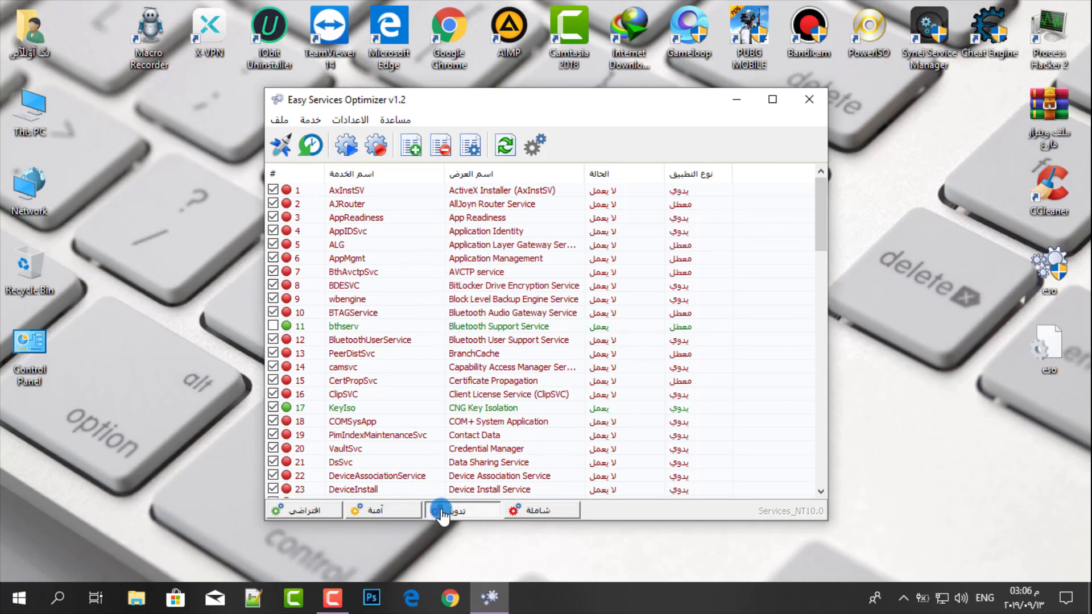
pyautogui.click(540, 511)
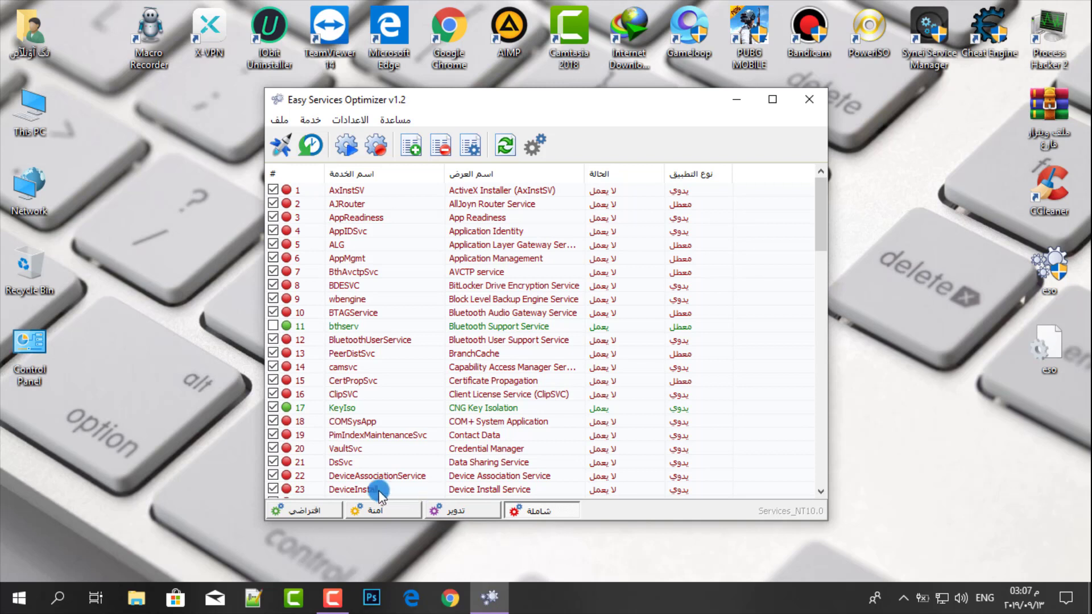
pyautogui.click(370, 510)
pyautogui.click(489, 514)
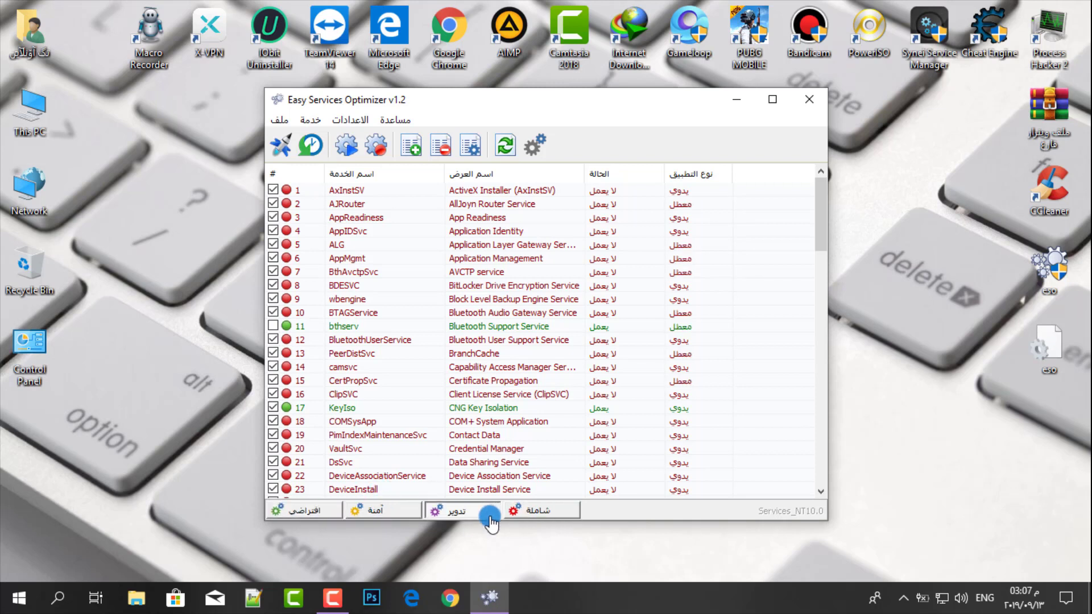
pyautogui.click(519, 511)
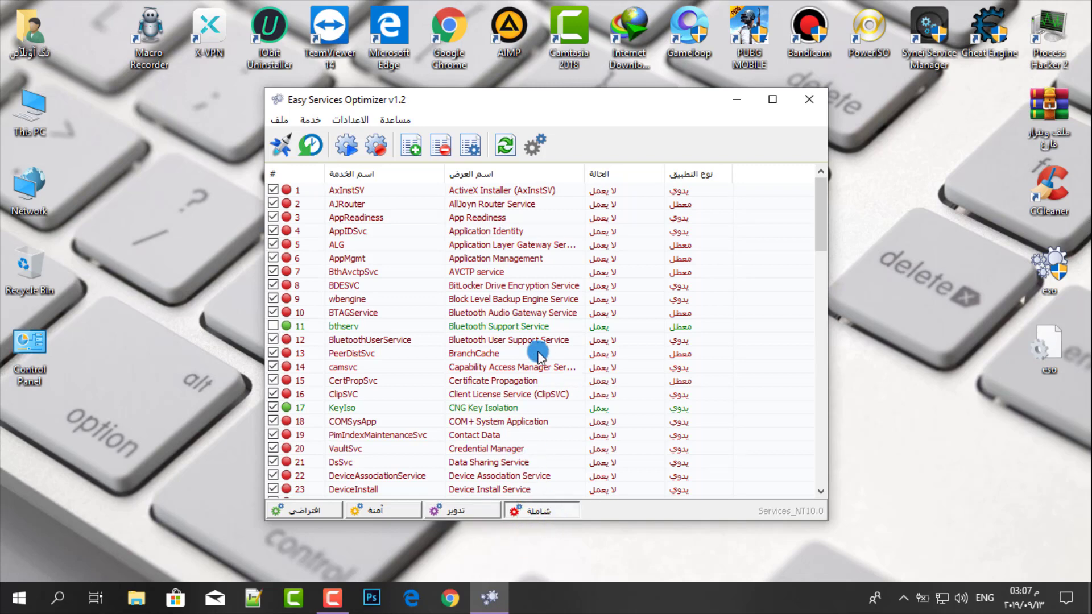
# - Review the service list under the شاملة profile and apply the optimization
pyautogui.scroll(-14, 538, 352)
pyautogui.scroll(3, 537, 352)
pyautogui.scroll(-1, 539, 356)
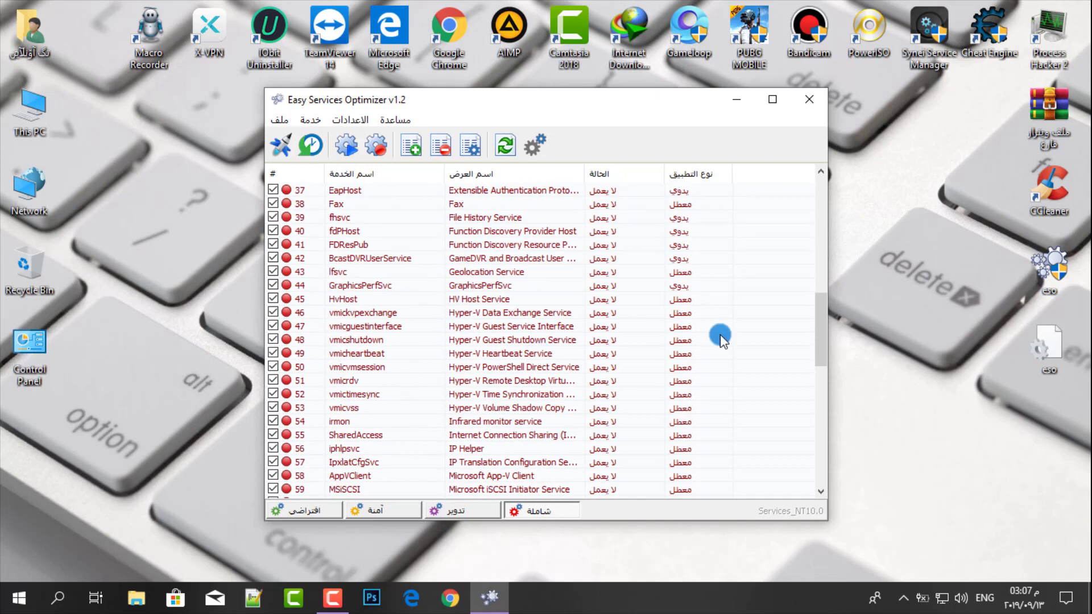
pyautogui.moveTo(817, 334); pyautogui.dragTo(794, 214)
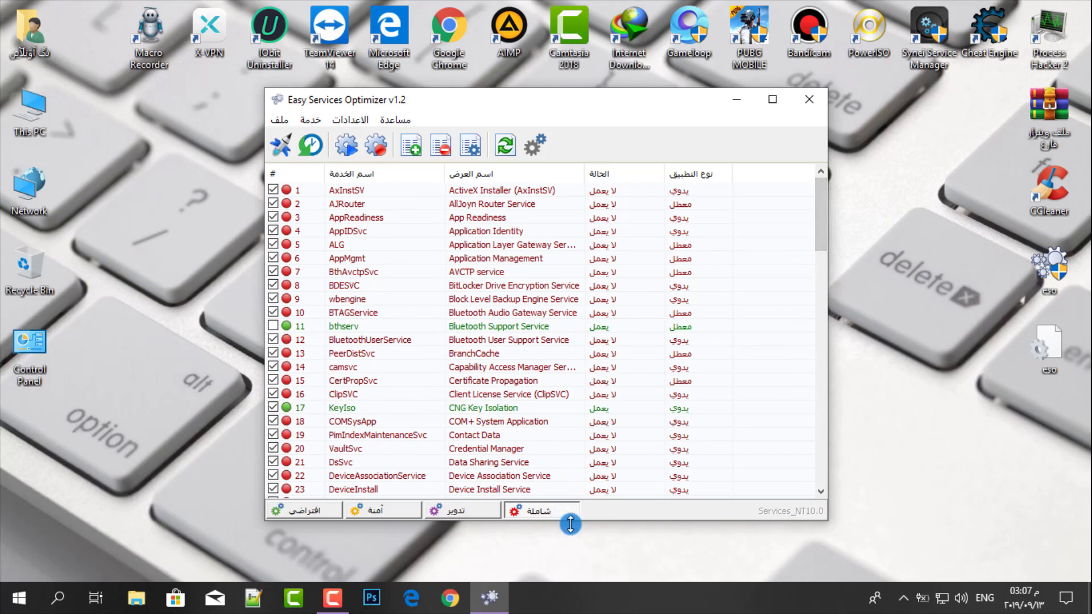
pyautogui.click(283, 148)
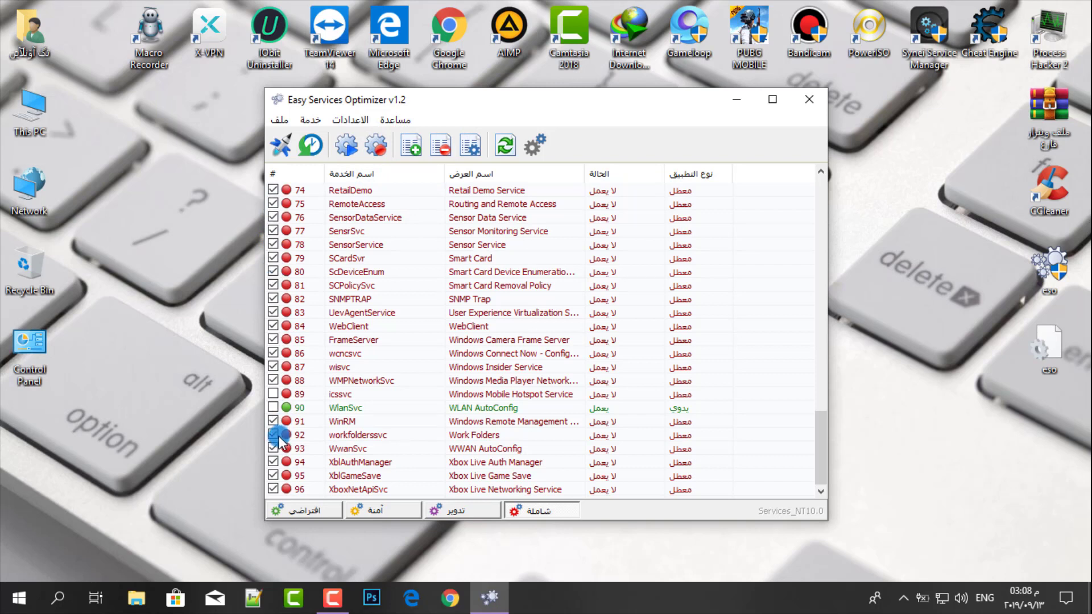
# - Include the WLAN AutoConfig service, apply the شاملة profile to the checked services and close the optimizer
pyautogui.click(274, 407)
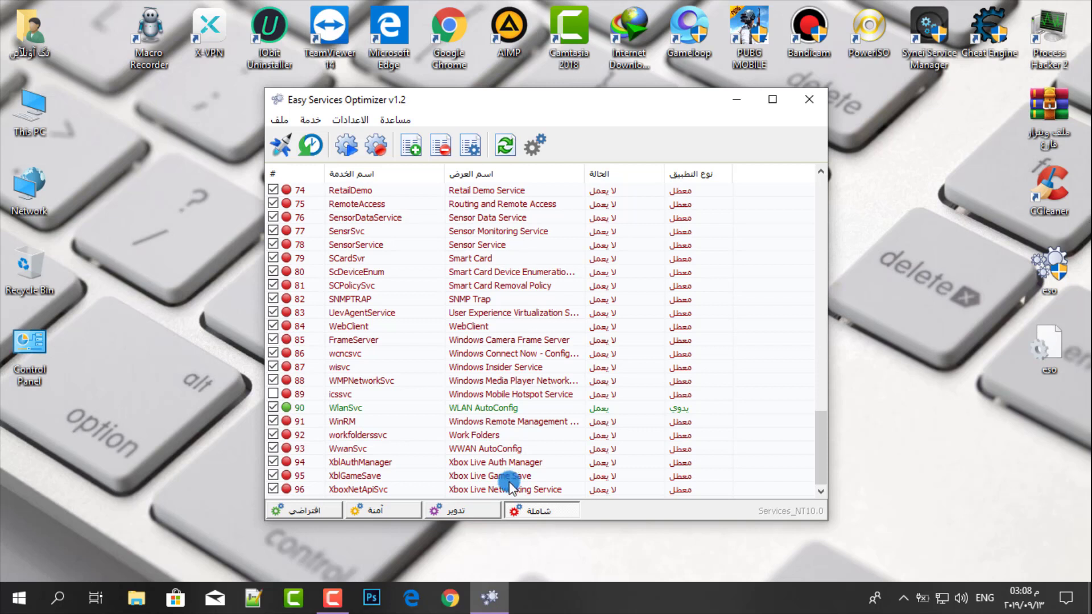
pyautogui.click(385, 515)
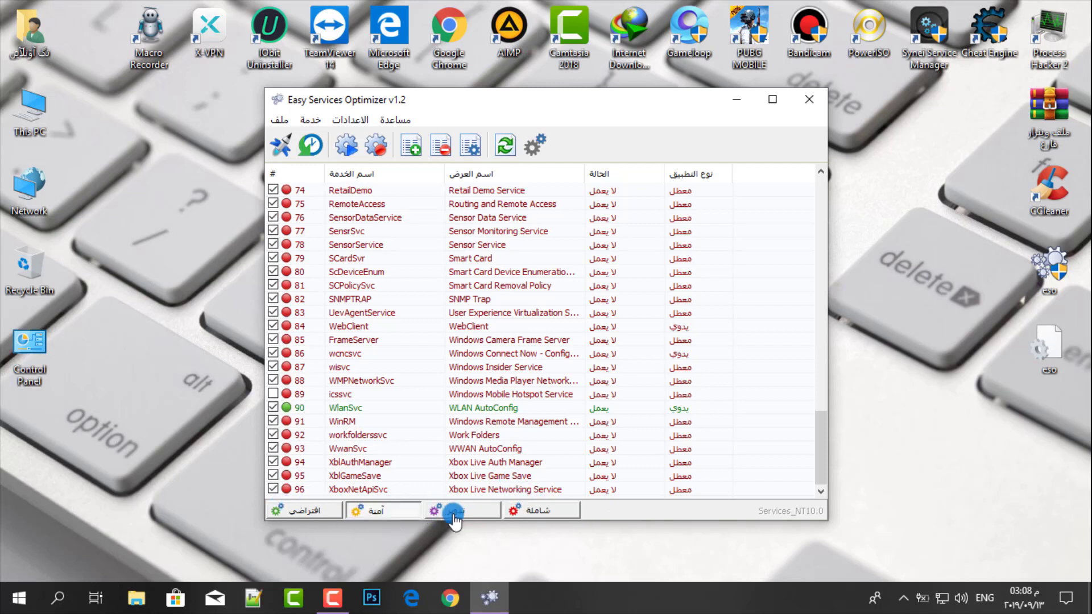
pyautogui.click(454, 515)
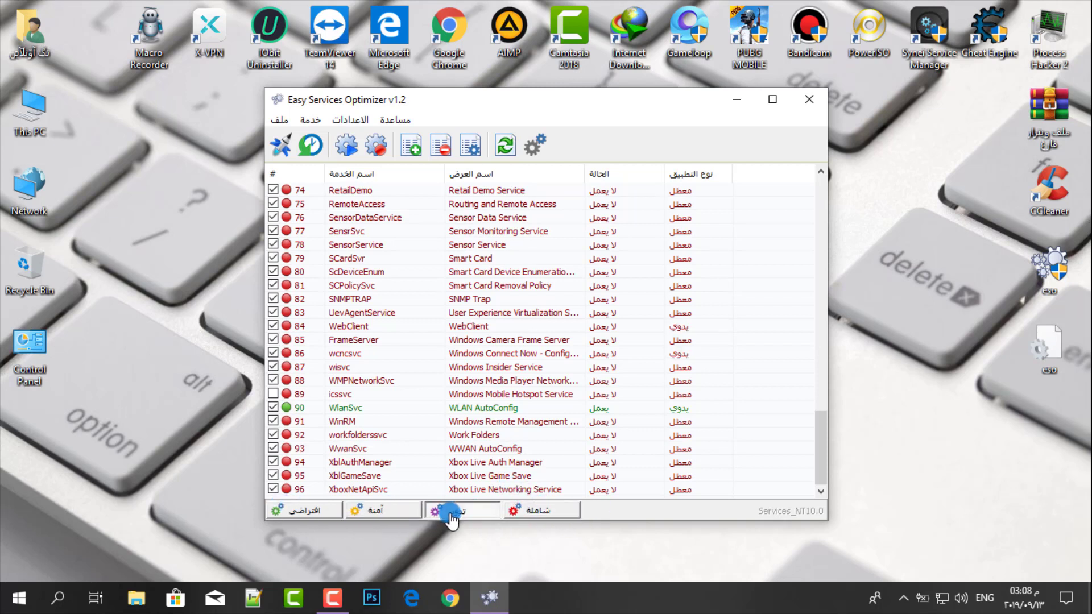
pyautogui.click(535, 512)
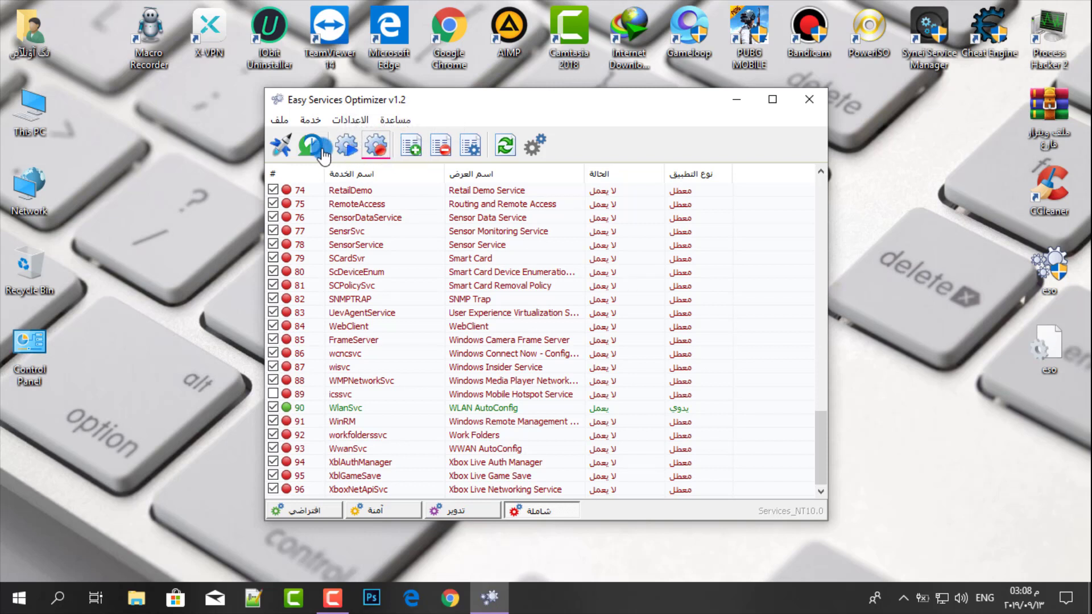
pyautogui.click(534, 483)
pyautogui.click(542, 510)
pyautogui.click(282, 146)
pyautogui.click(809, 99)
# - Examine the CPU and memory usage of the running processes in Task Manager, and close it
pyautogui.rightClick(785, 597)
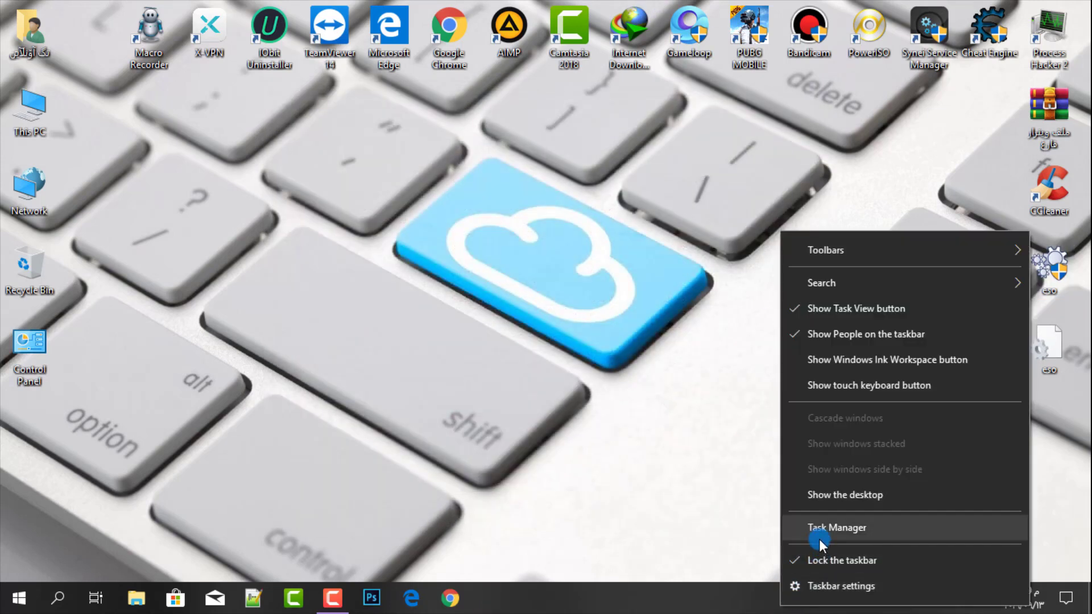
pyautogui.click(819, 535)
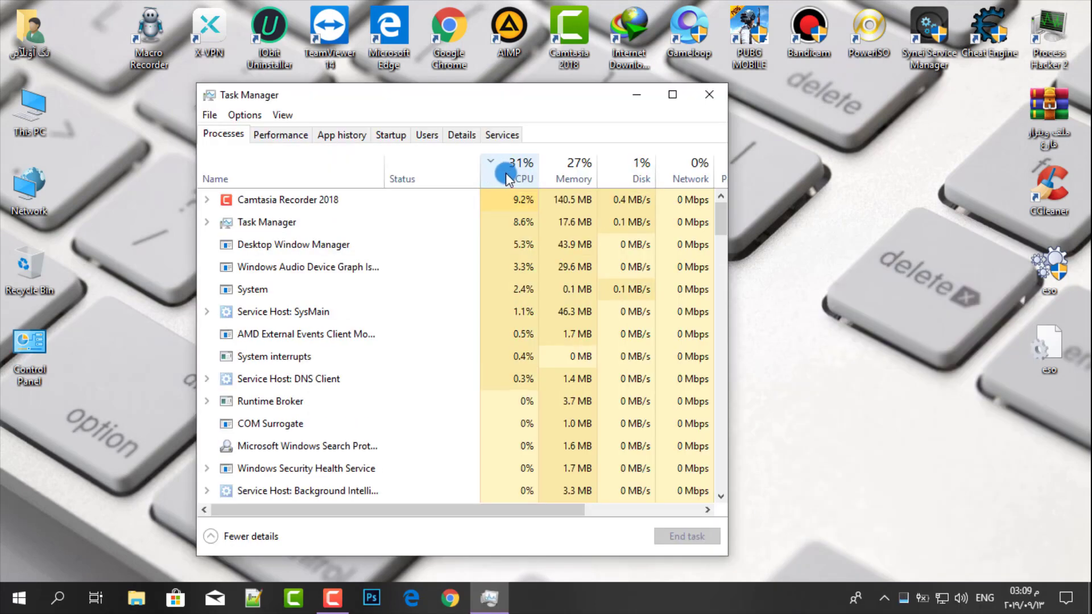
pyautogui.moveTo(502, 103); pyautogui.dragTo(586, 81)
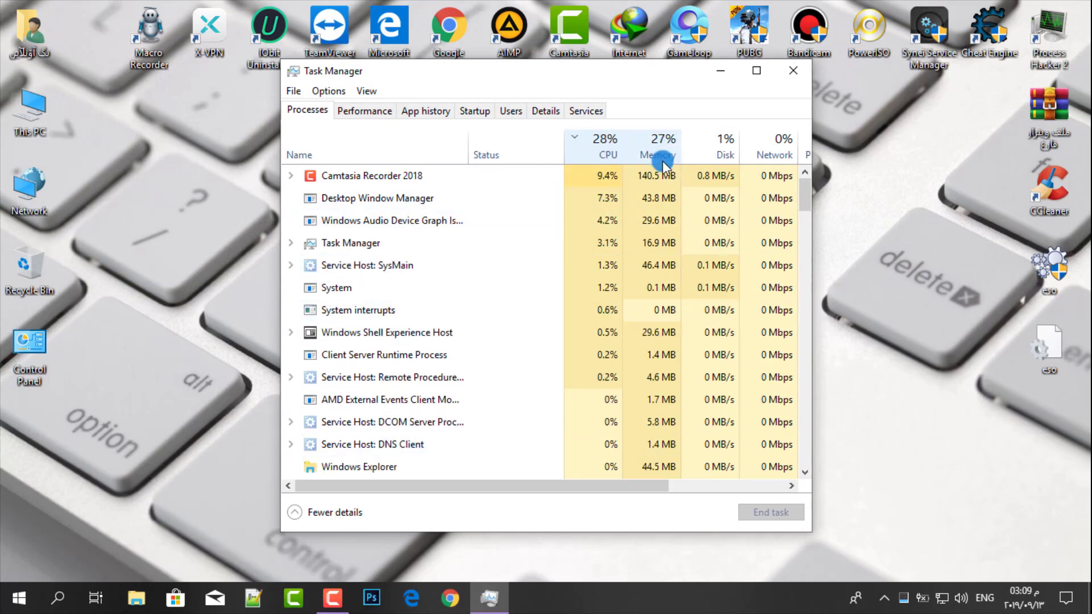
pyautogui.click(653, 146)
pyautogui.click(653, 146)
pyautogui.click(568, 142)
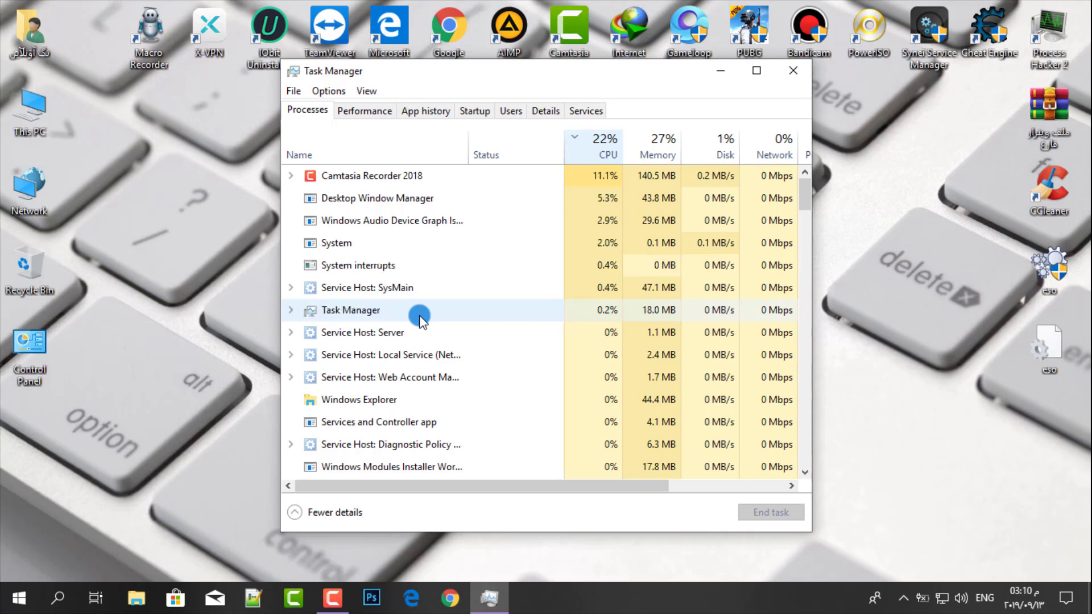
pyautogui.click(793, 70)
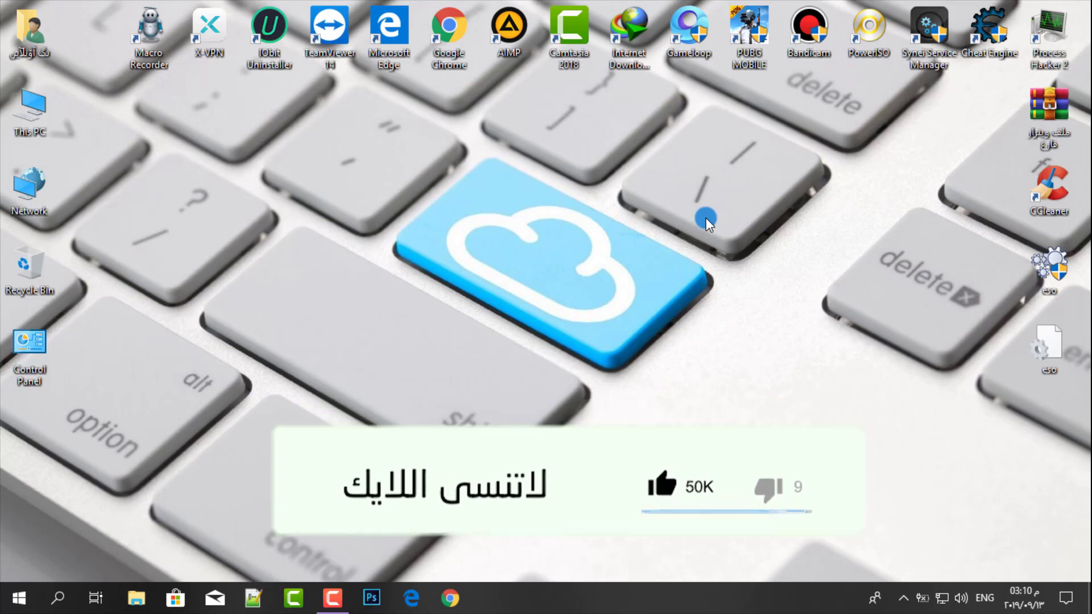